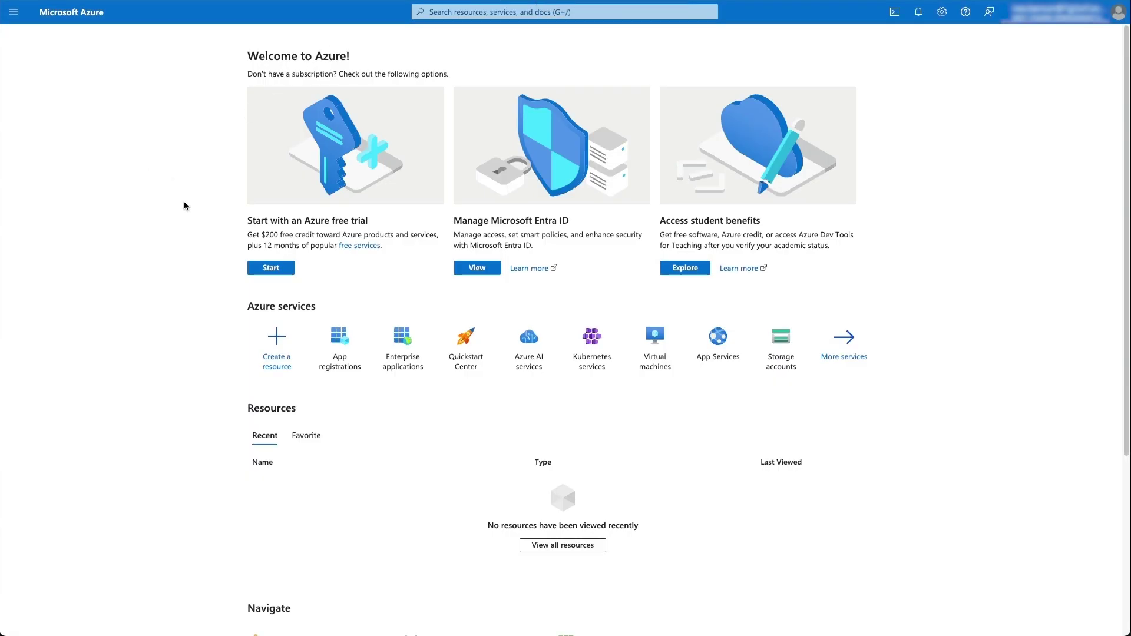
Step: Create a new Azure app registration named 'InvGate insight' from App registrations
{"action": "mouse_move", "coordinate": [343, 349]}
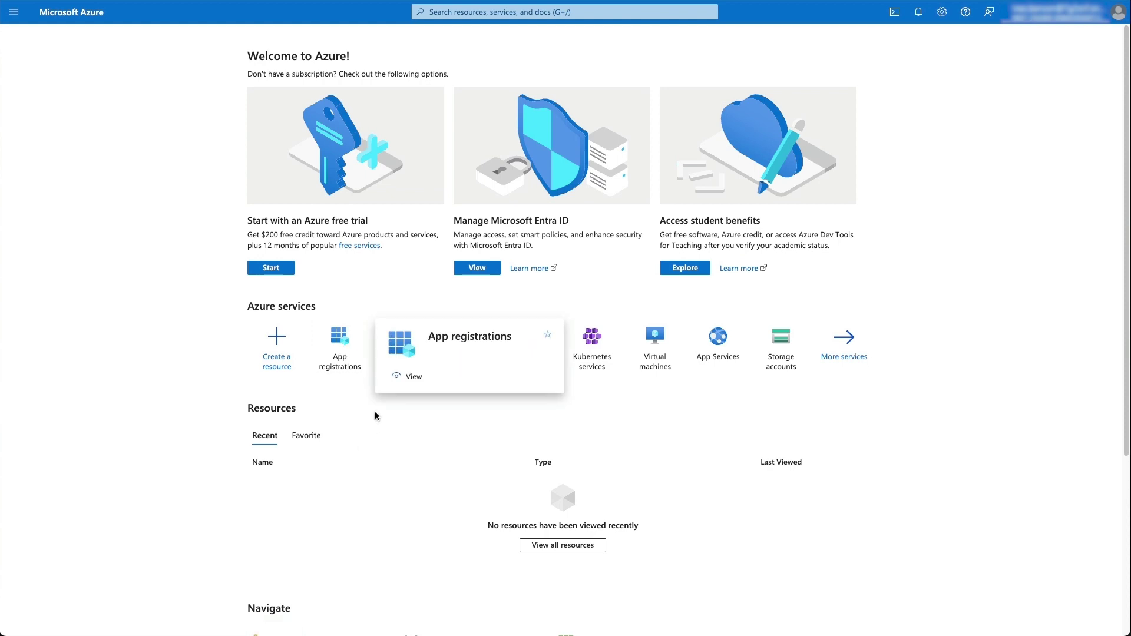
{"action": "left_click", "coordinate": [341, 353]}
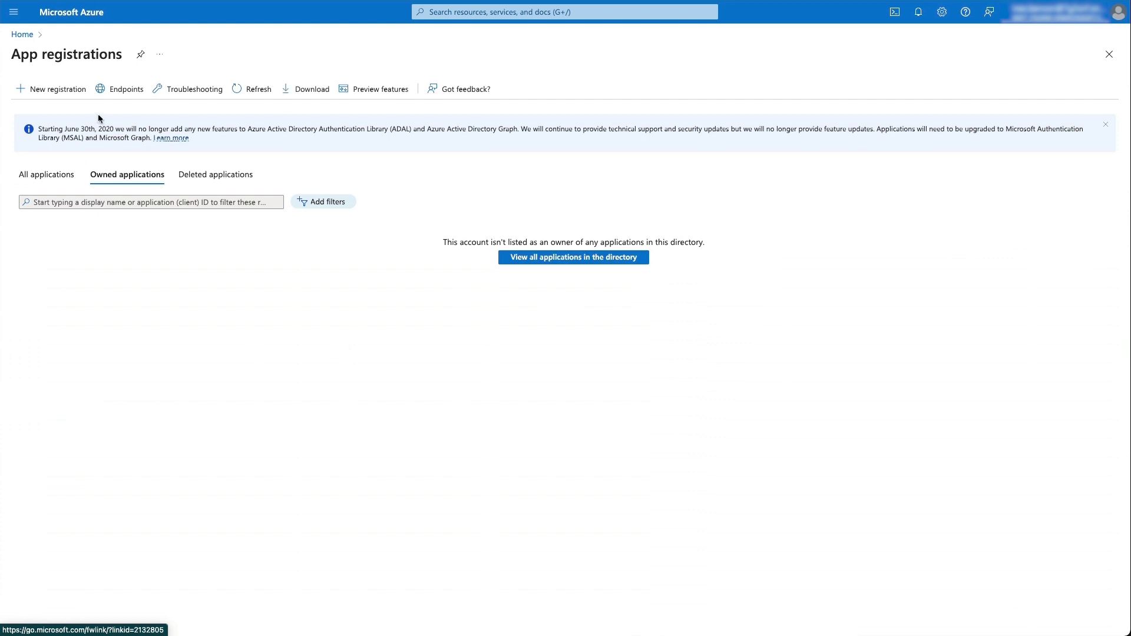
{"action": "left_click", "coordinate": [68, 94]}
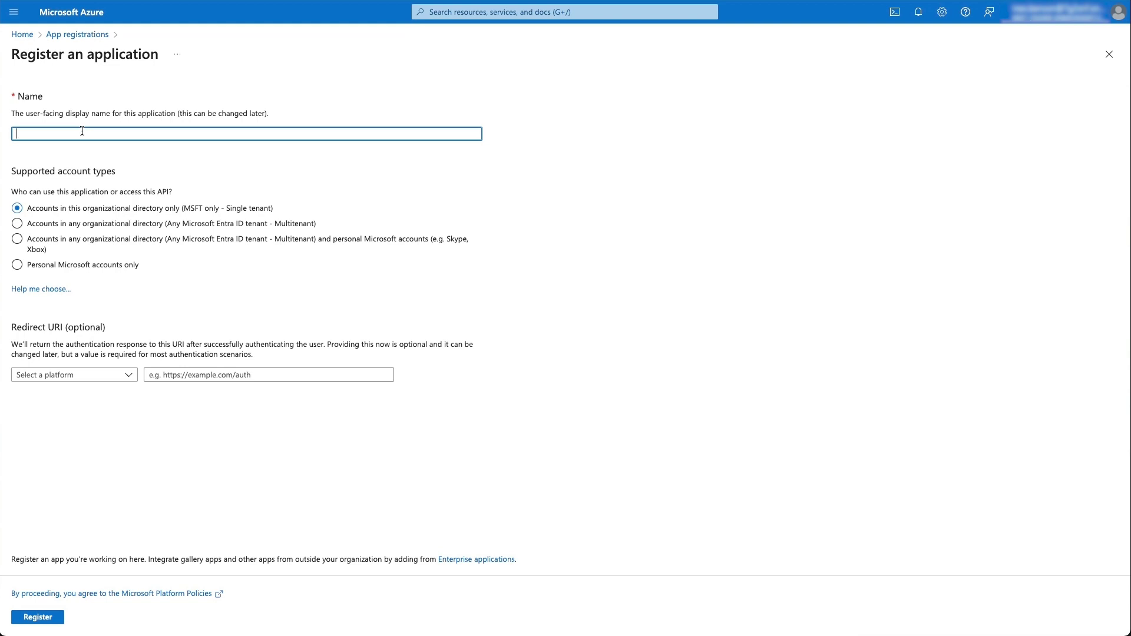
{"action": "type", "text": "InvGate insight"}
{"action": "left_click", "coordinate": [38, 616]}
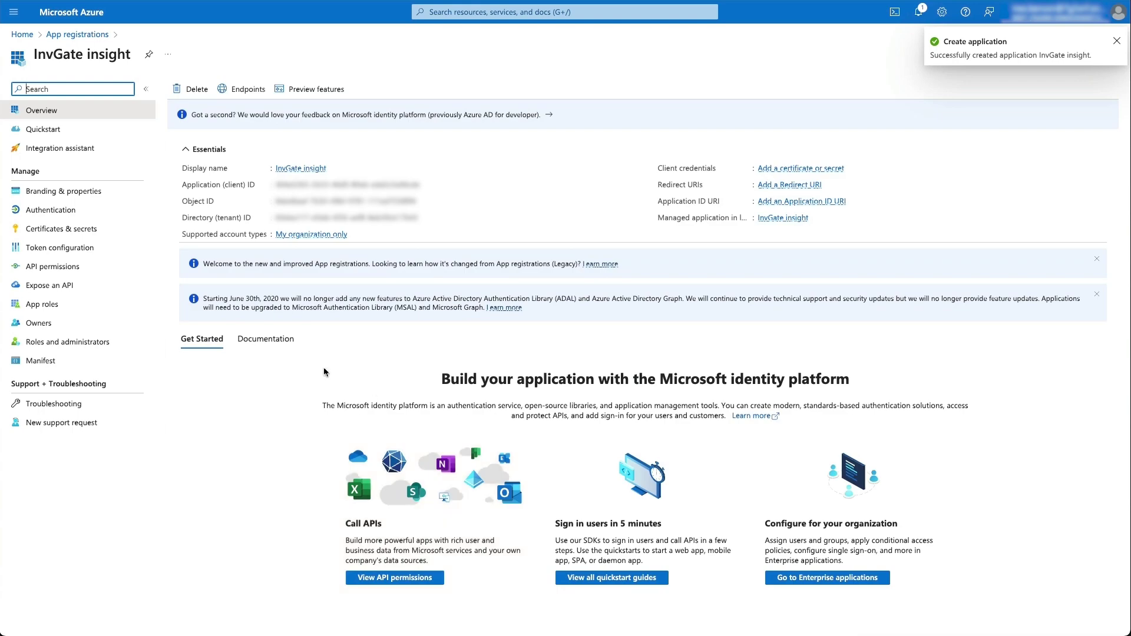
Step: In API permissions, start adding a Microsoft Graph application permission
{"action": "left_click", "coordinate": [44, 267]}
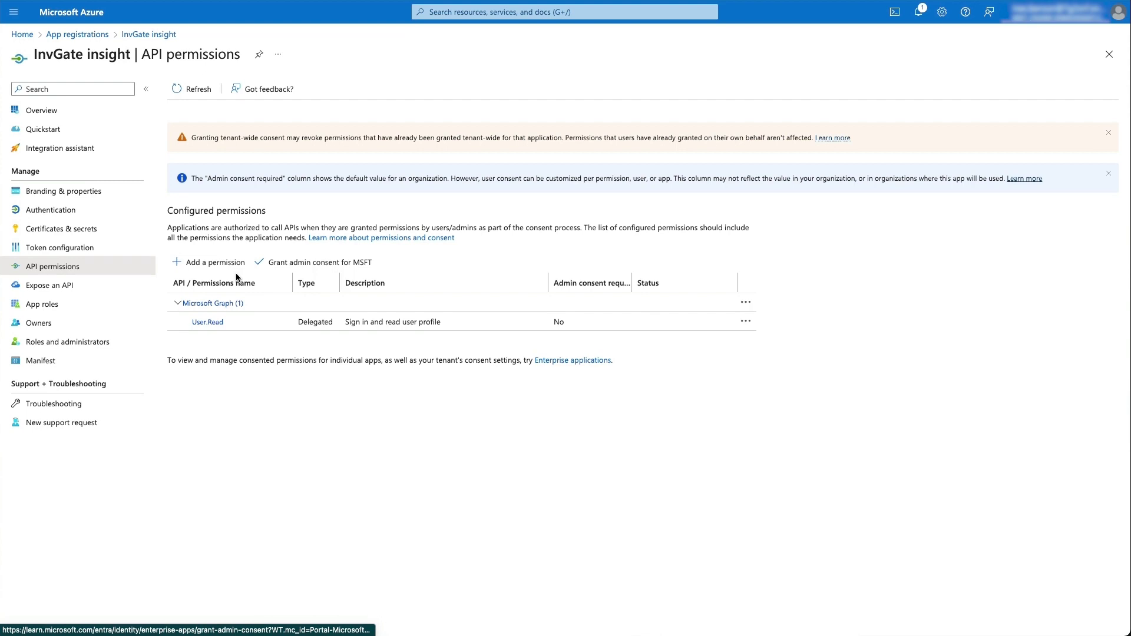
{"action": "left_click", "coordinate": [223, 268]}
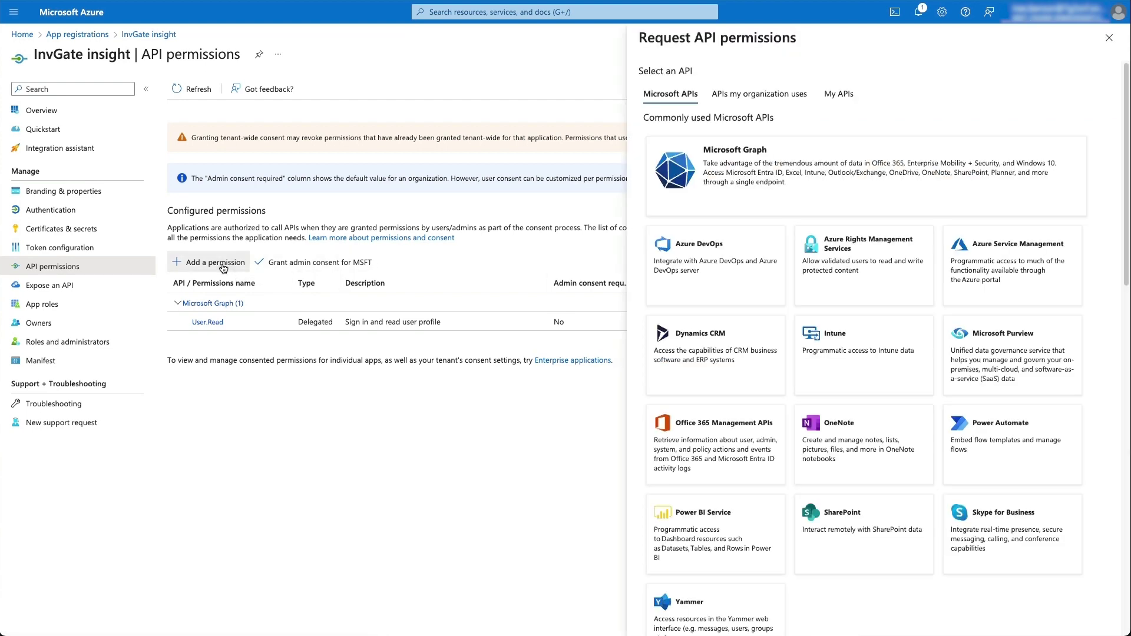
{"action": "left_click", "coordinate": [798, 193]}
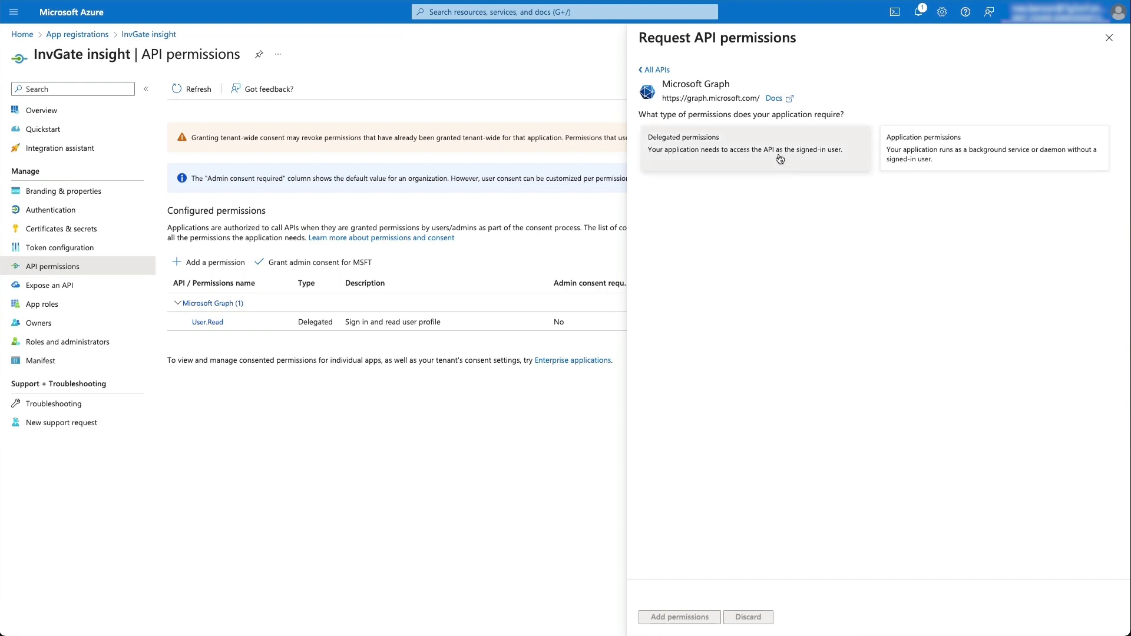
{"action": "left_click", "coordinate": [910, 156]}
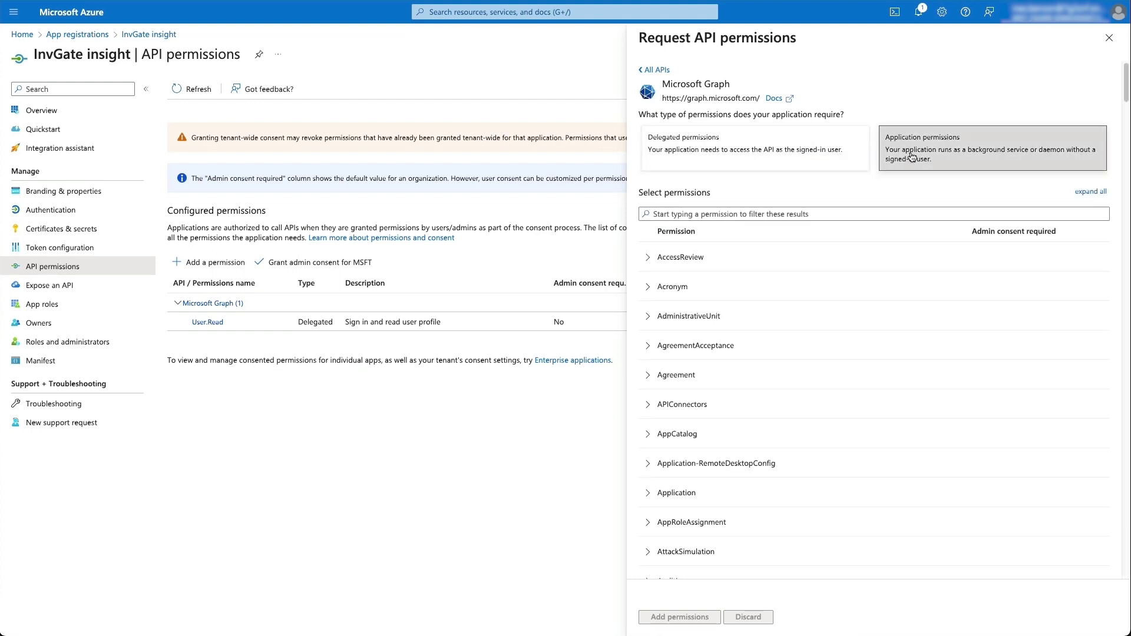
Step: Search for and add DeviceManagementManagedDevices.Read.All to the app's permissions
{"action": "left_click", "coordinate": [871, 212]}
{"action": "type", "text": "device"}
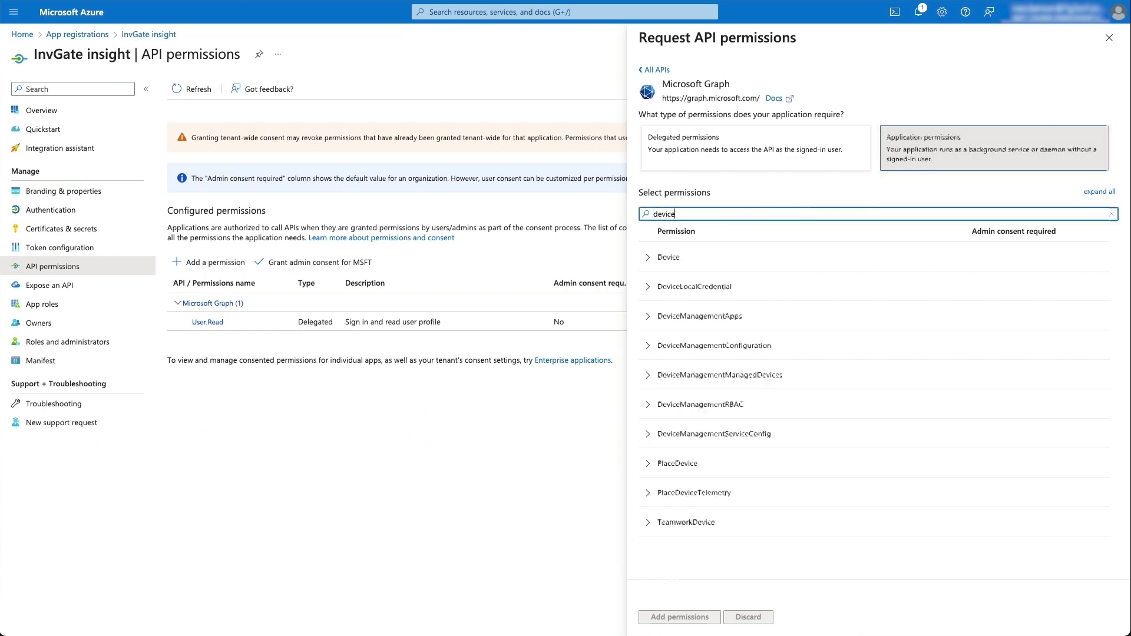
{"action": "type", "text": "ma"}
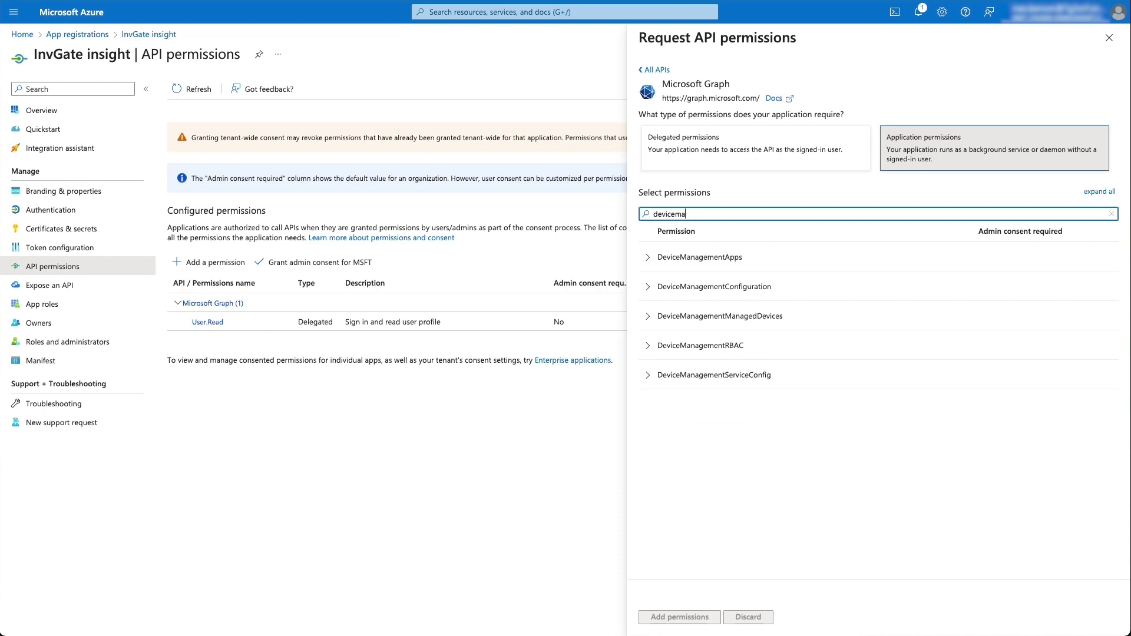
{"action": "type", "text": "na"}
{"action": "key", "text": "BackSpace"}
{"action": "type", "text": "nagementma"}
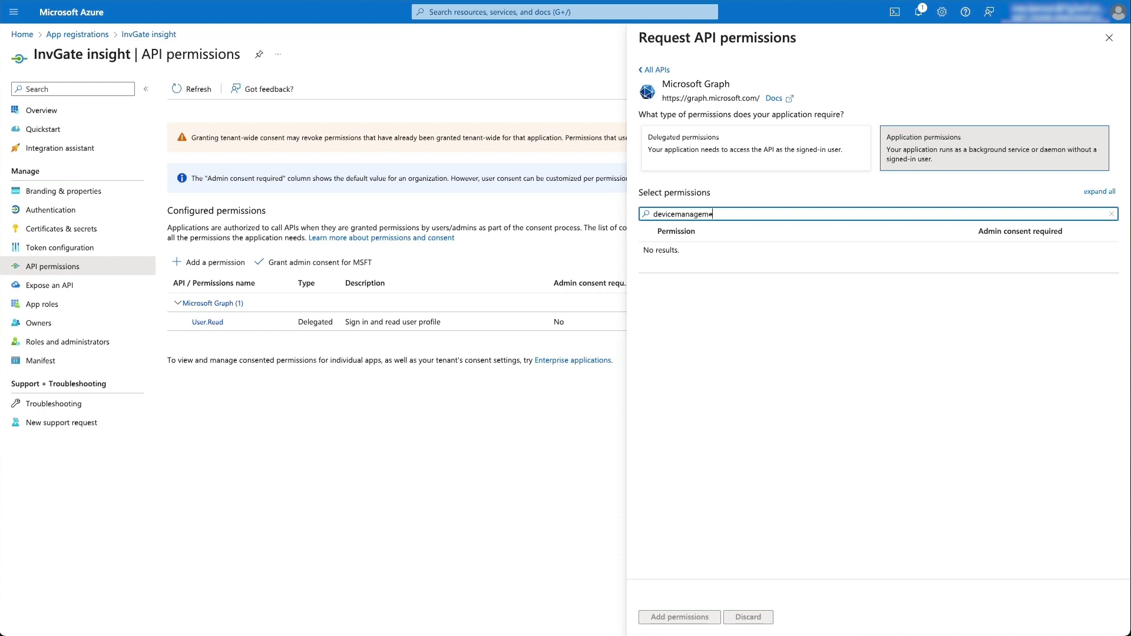
{"action": "type", "text": "ngedDevices.Read.All"}
{"action": "left_click", "coordinate": [730, 214]}
{"action": "type", "text": "a"}
{"action": "left_click", "coordinate": [817, 214]}
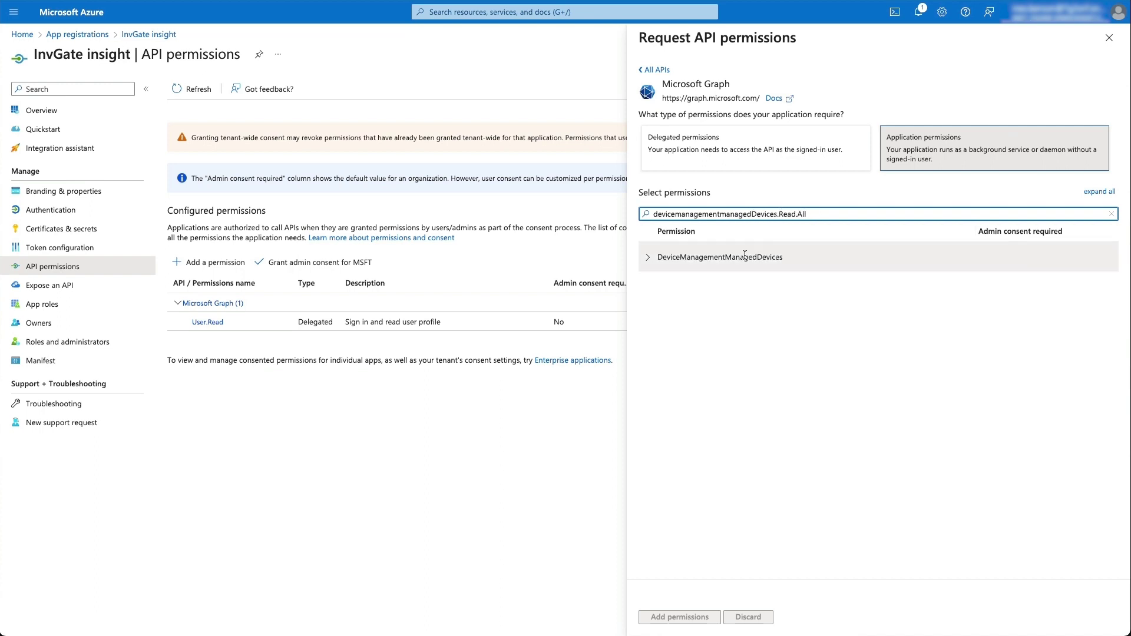
{"action": "left_click", "coordinate": [648, 259]}
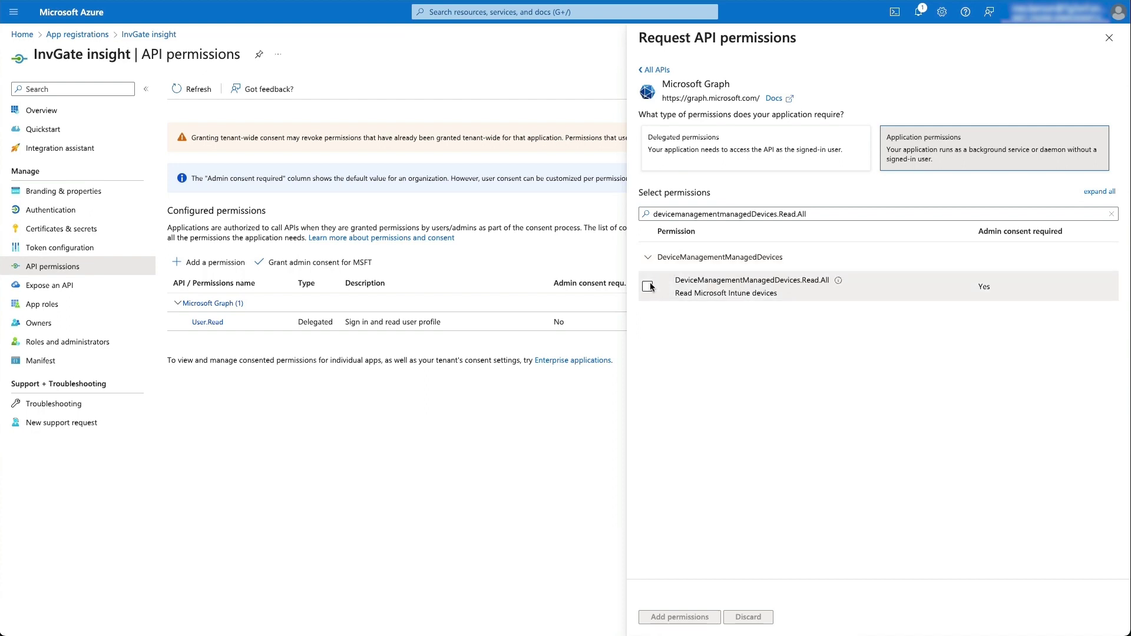
{"action": "left_click", "coordinate": [648, 286]}
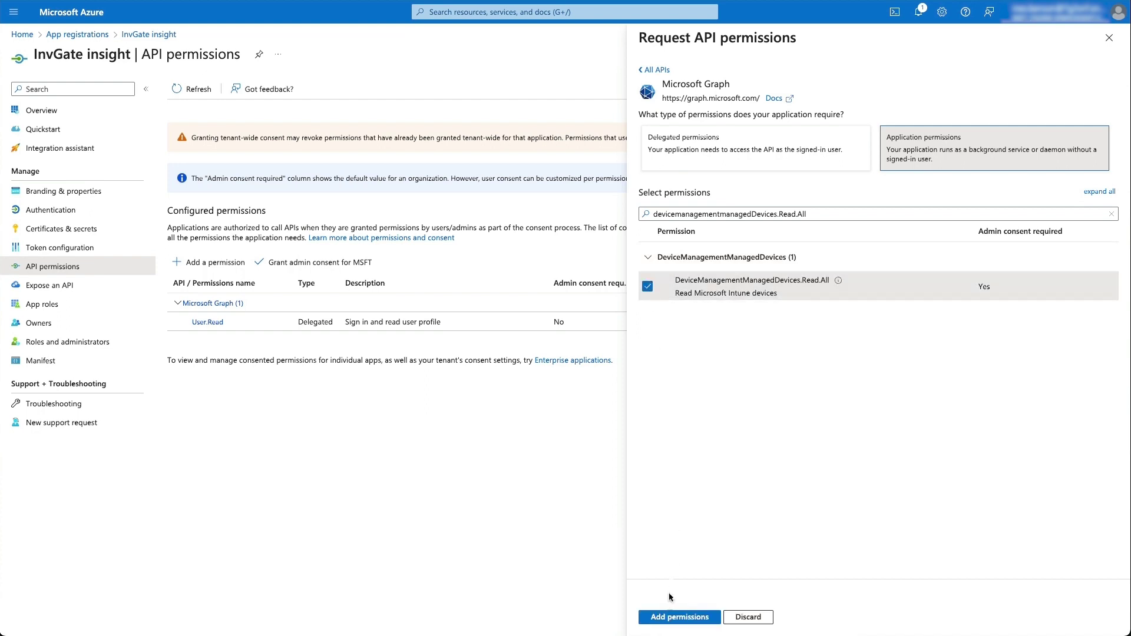
{"action": "left_click", "coordinate": [675, 619]}
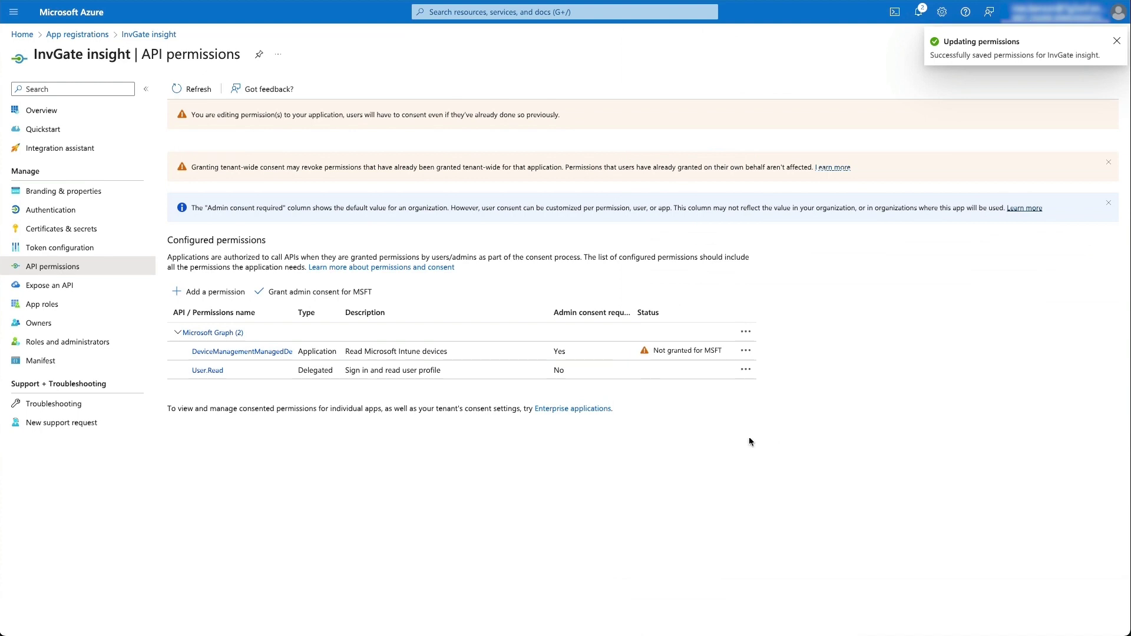
Step: Add a client secret described 'InvGate insight' and return to the app Overview
{"action": "left_click", "coordinate": [75, 229]}
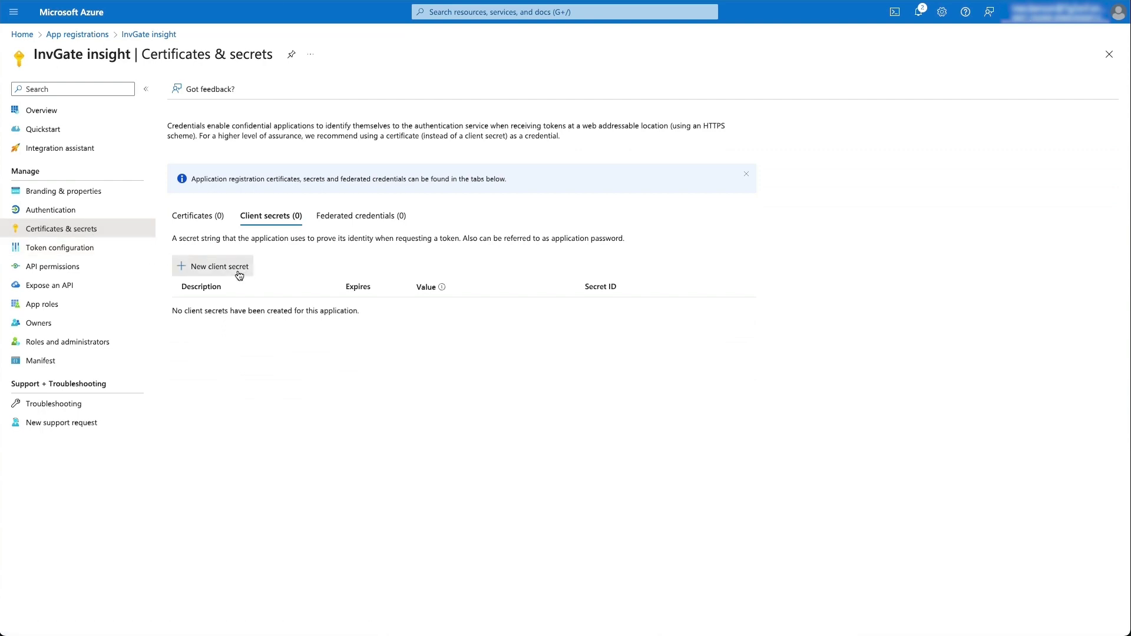
{"action": "left_click", "coordinate": [246, 275]}
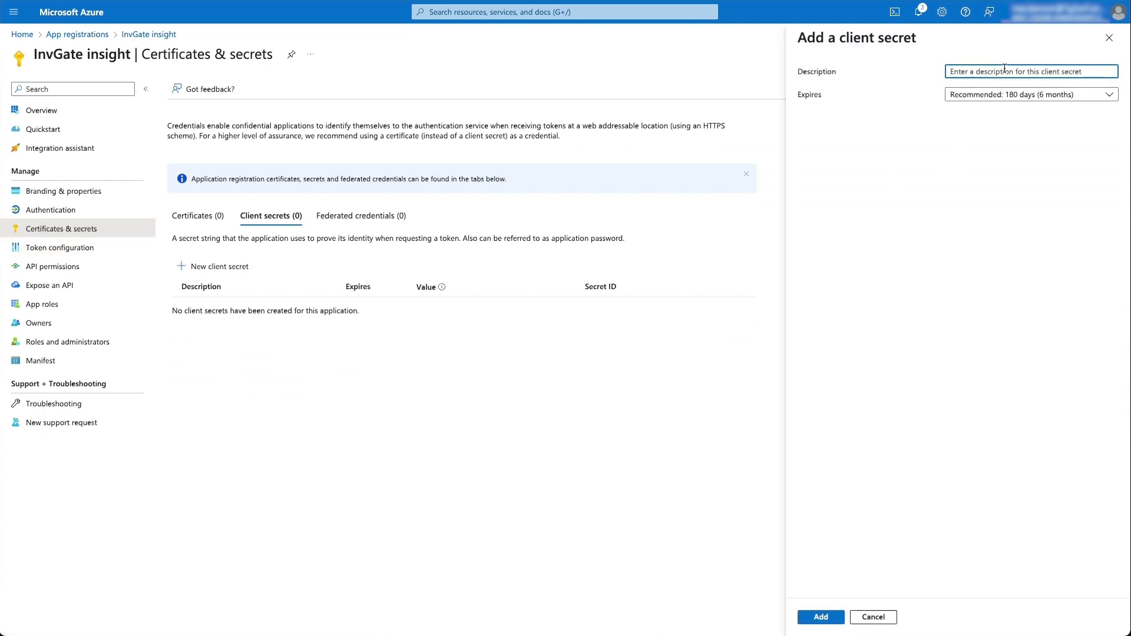
{"action": "type", "text": "InvGate insight"}
{"action": "left_click", "coordinate": [821, 618]}
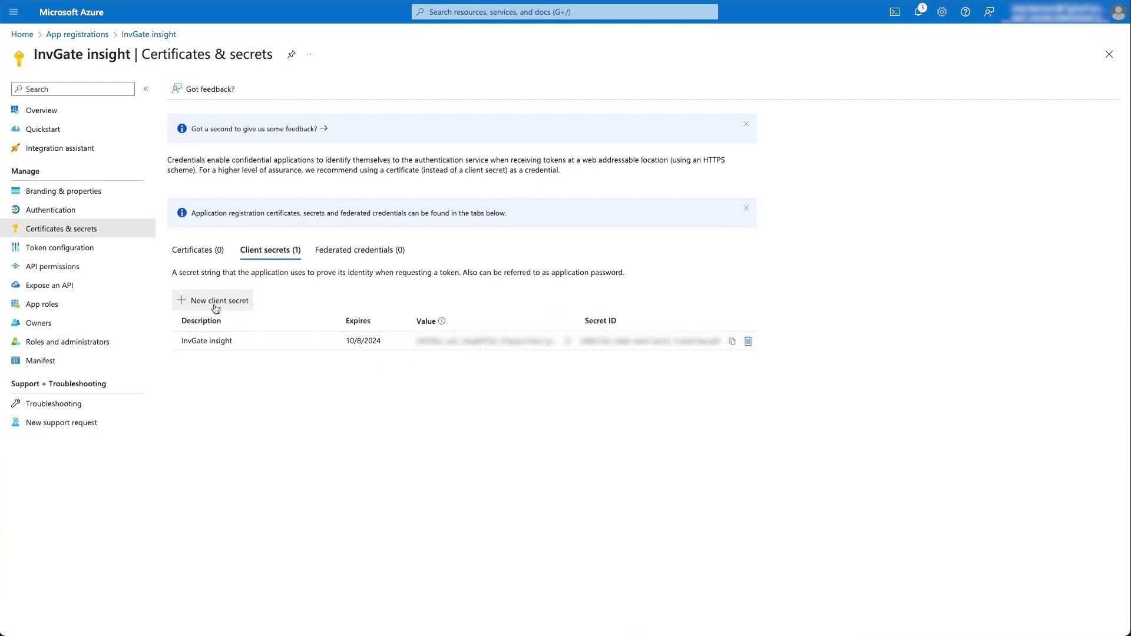
{"action": "left_click", "coordinate": [44, 115]}
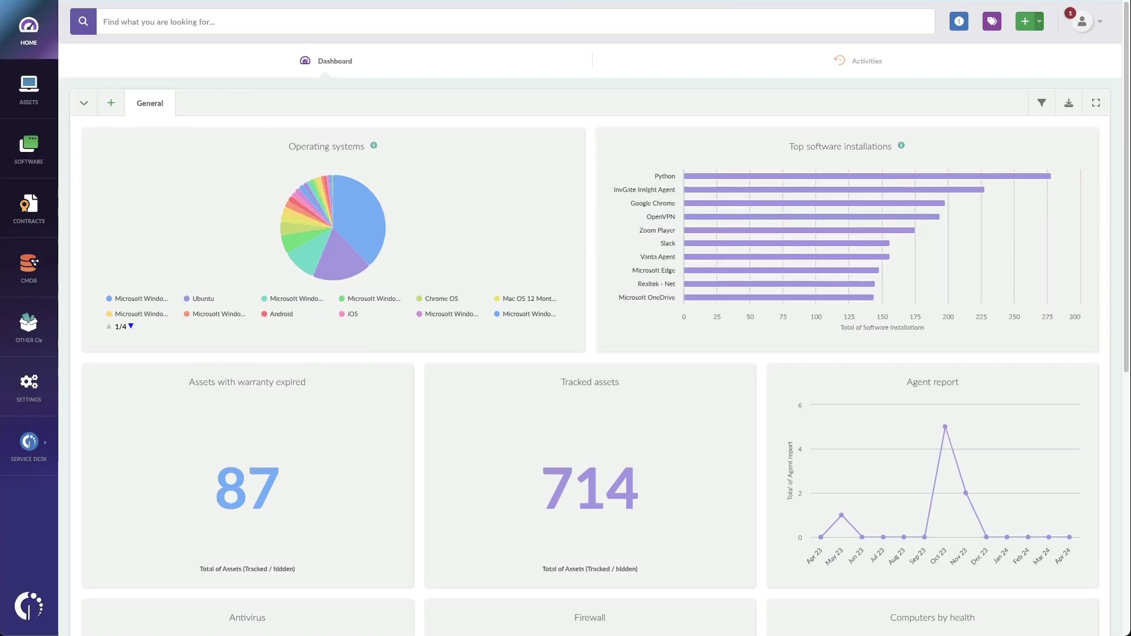
Step: Add a new discovery source under Settings > Network and choose Microsoft Intune
{"action": "left_click", "coordinate": [36, 390]}
{"action": "left_click", "coordinate": [539, 57]}
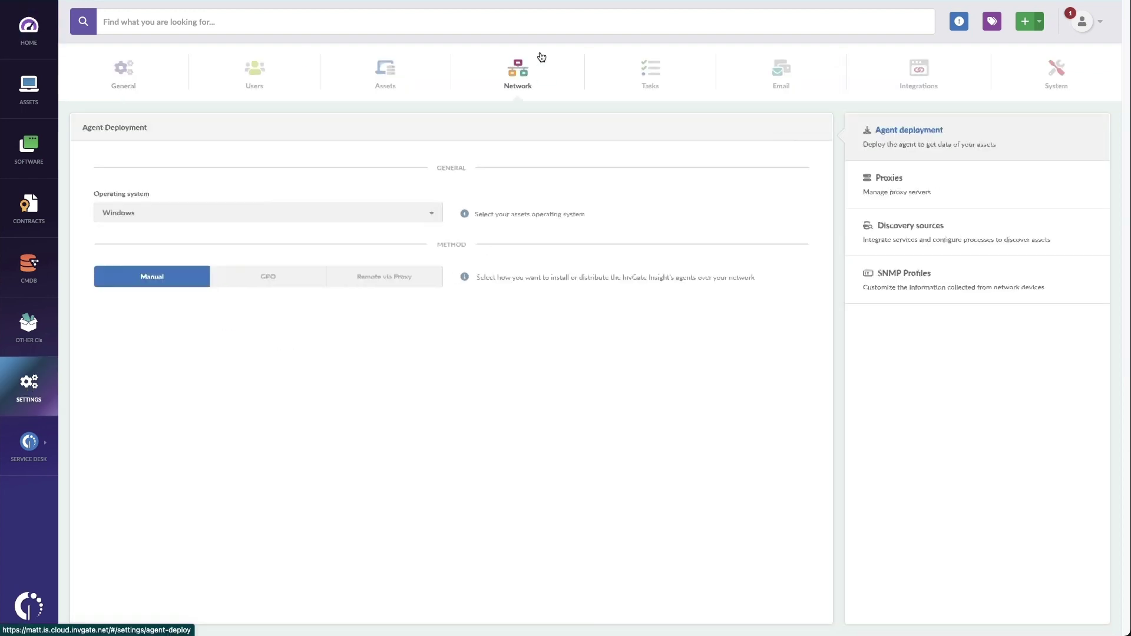
{"action": "left_click", "coordinate": [900, 229]}
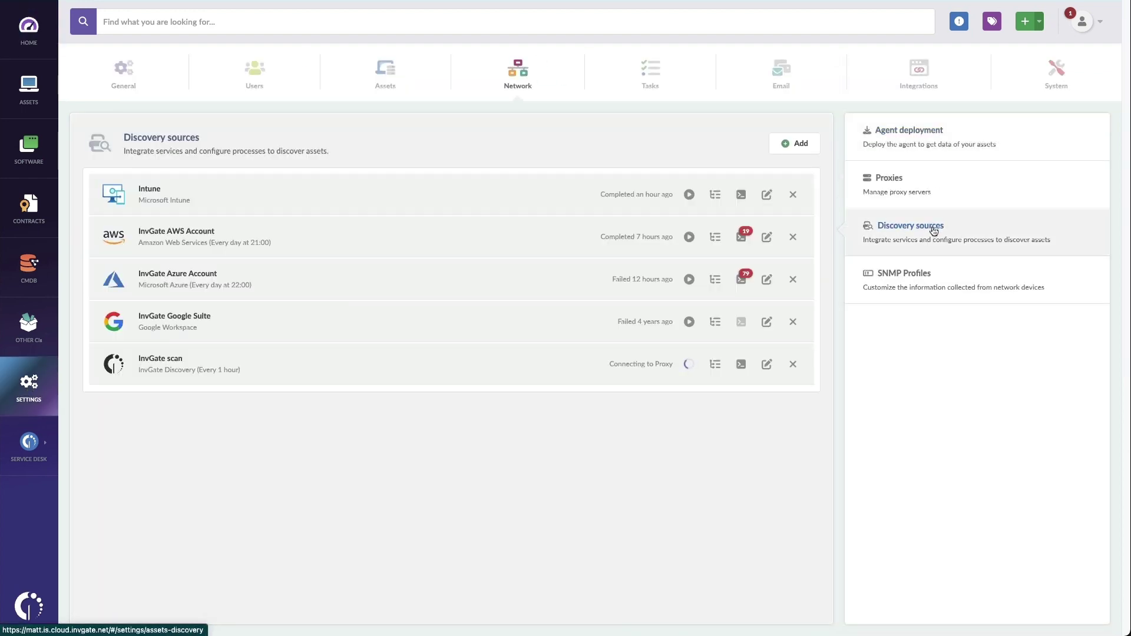
{"action": "left_click", "coordinate": [797, 145]}
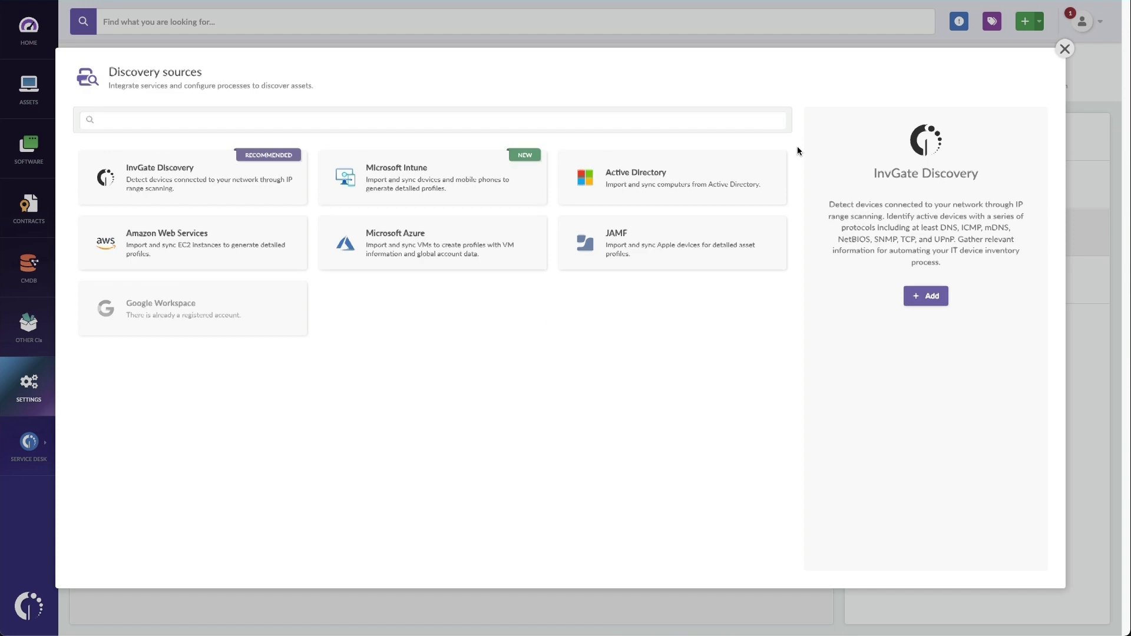
{"action": "left_click", "coordinate": [470, 175]}
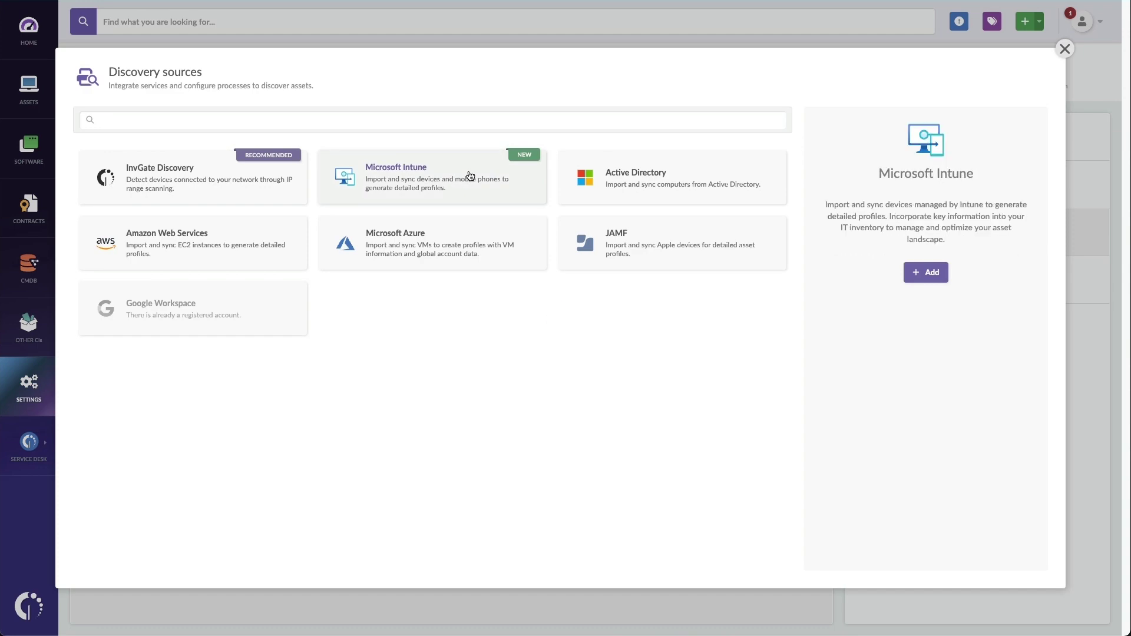
{"action": "double_click", "coordinate": [468, 182]}
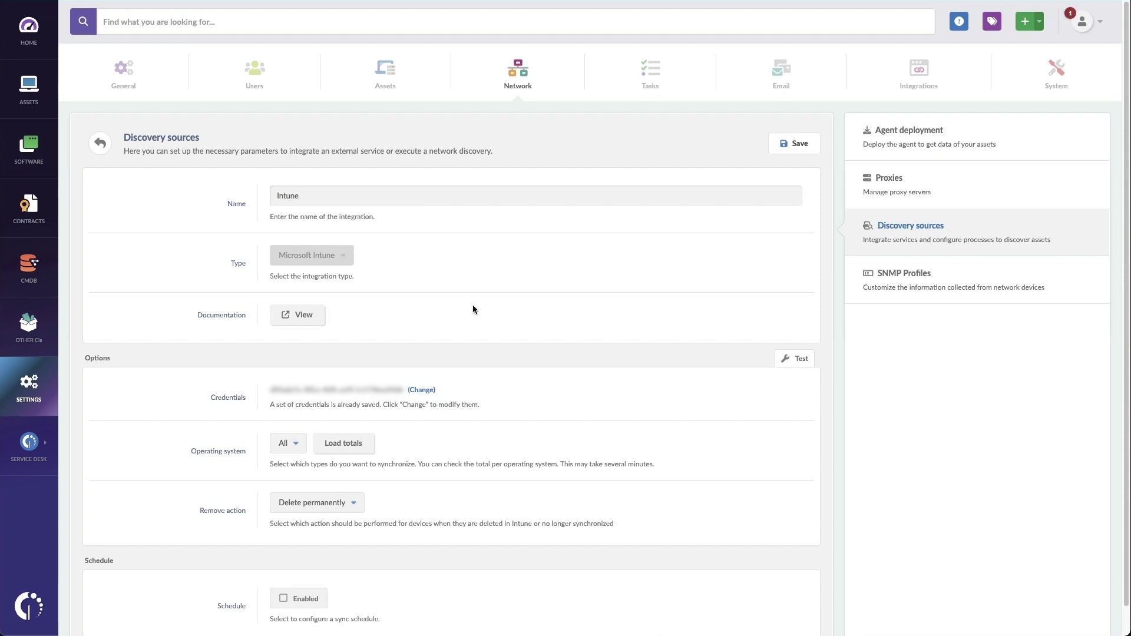
Step: Enable the Intune source's sync schedule and set it to repeat every day
{"action": "scroll", "coordinate": [472, 305], "scroll_direction": "down", "scroll_amount": 1}
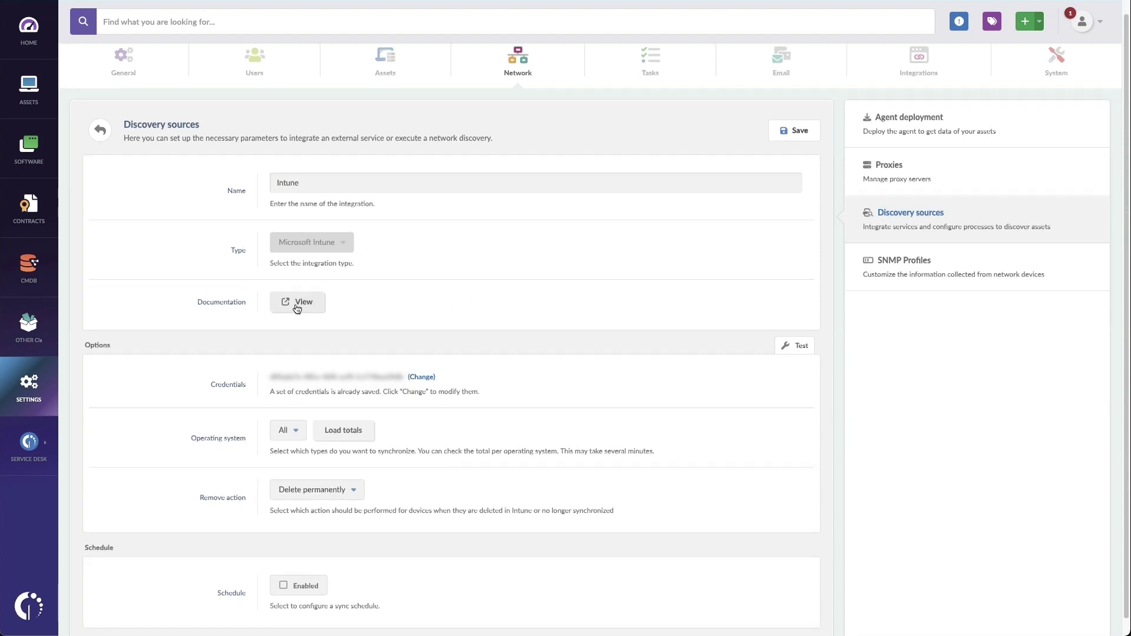
{"action": "scroll", "coordinate": [647, 295], "scroll_direction": "down", "scroll_amount": 1}
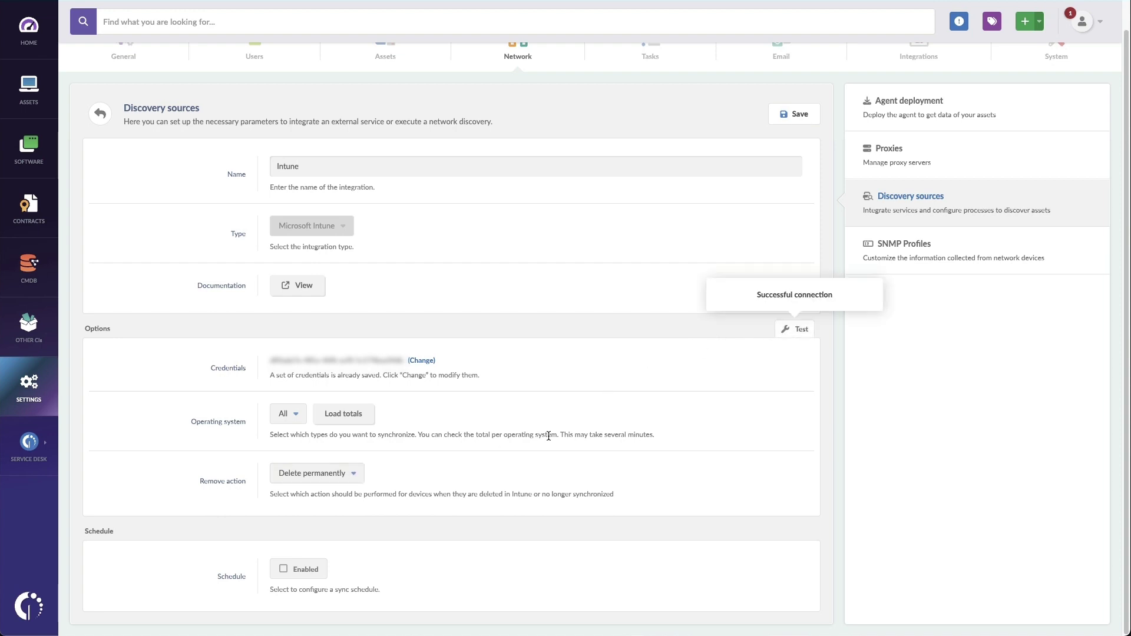
{"action": "left_click", "coordinate": [283, 569]}
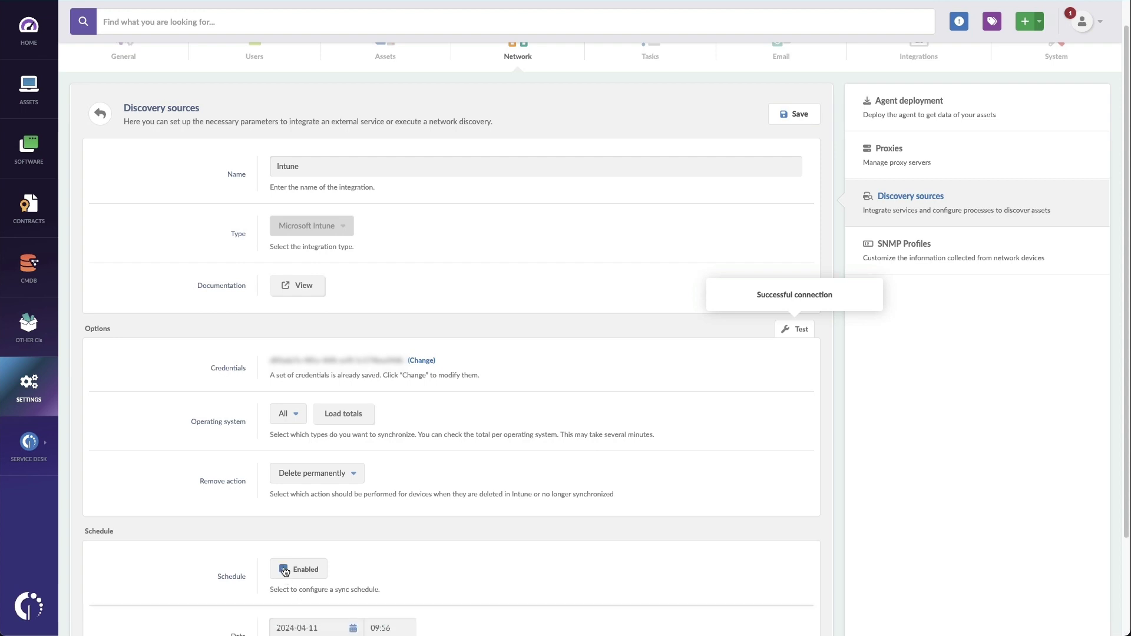
{"action": "scroll", "coordinate": [468, 524], "scroll_direction": "down", "scroll_amount": 2}
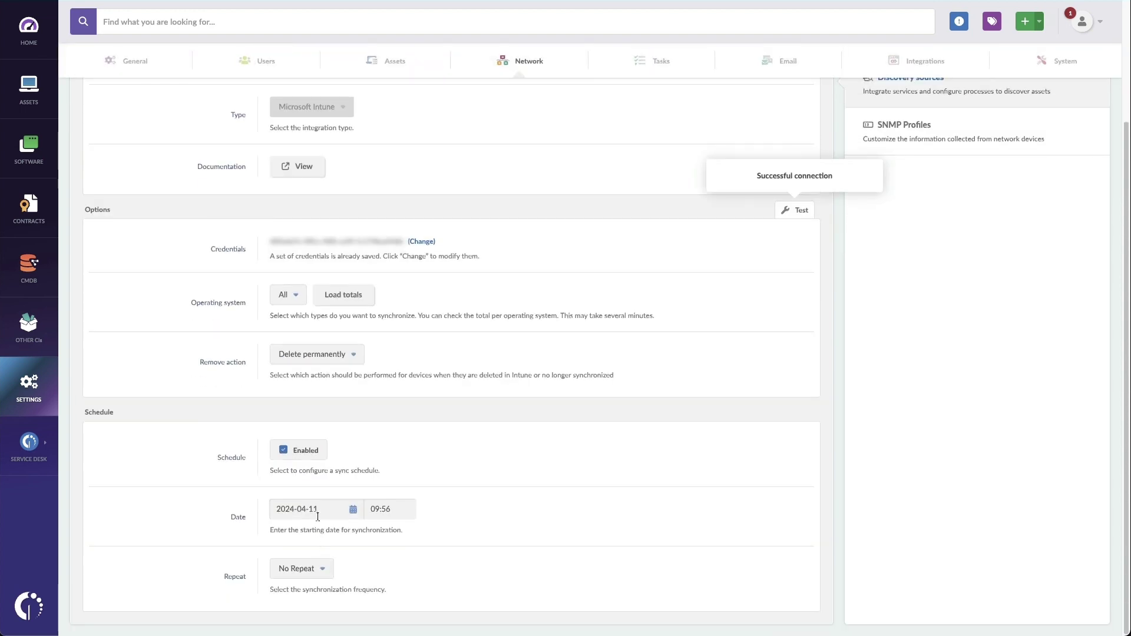
{"action": "left_click", "coordinate": [321, 569]}
{"action": "left_click", "coordinate": [331, 430]}
{"action": "scroll", "coordinate": [714, 467], "scroll_direction": "up", "scroll_amount": 3}
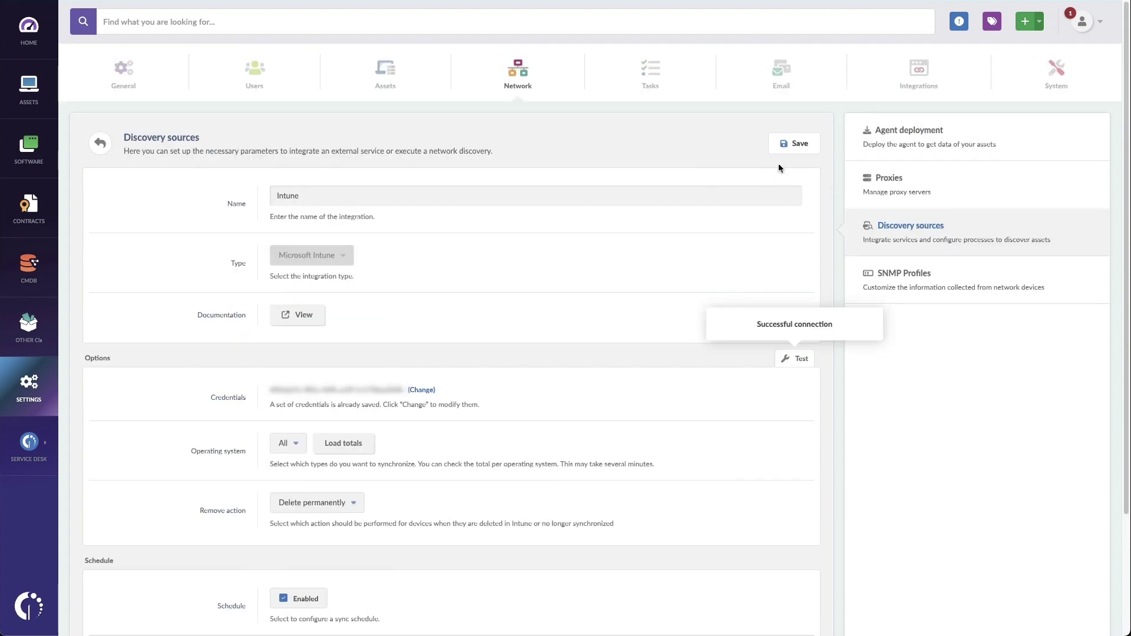
Step: Save the Intune source, then filter the asset search by Source = Intune
{"action": "left_click", "coordinate": [788, 147]}
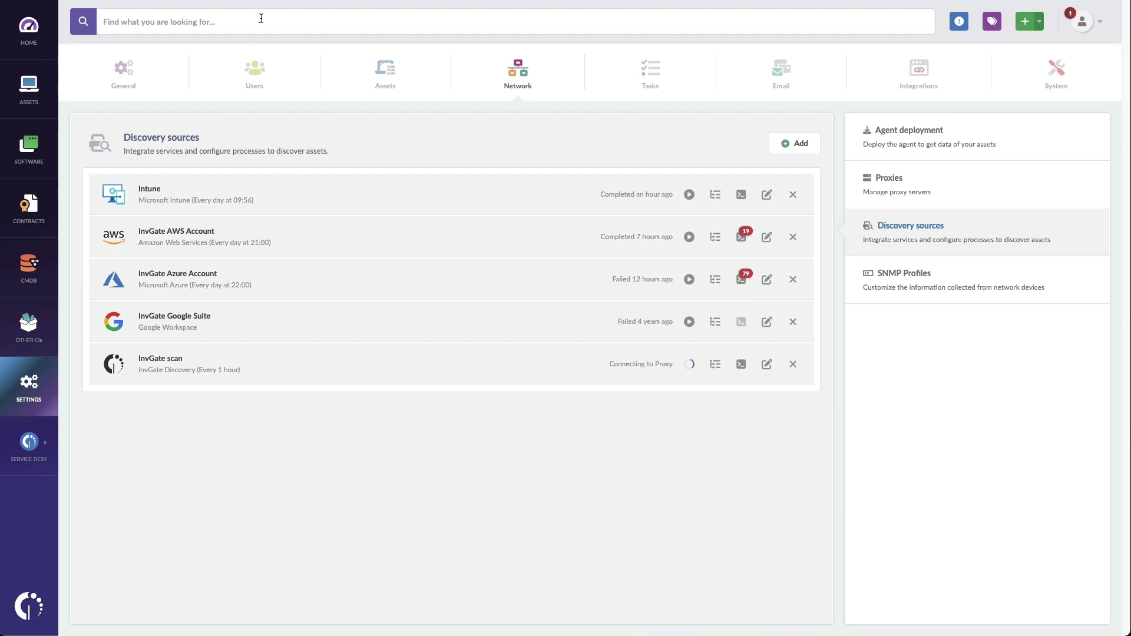
{"action": "type", "text": "source"}
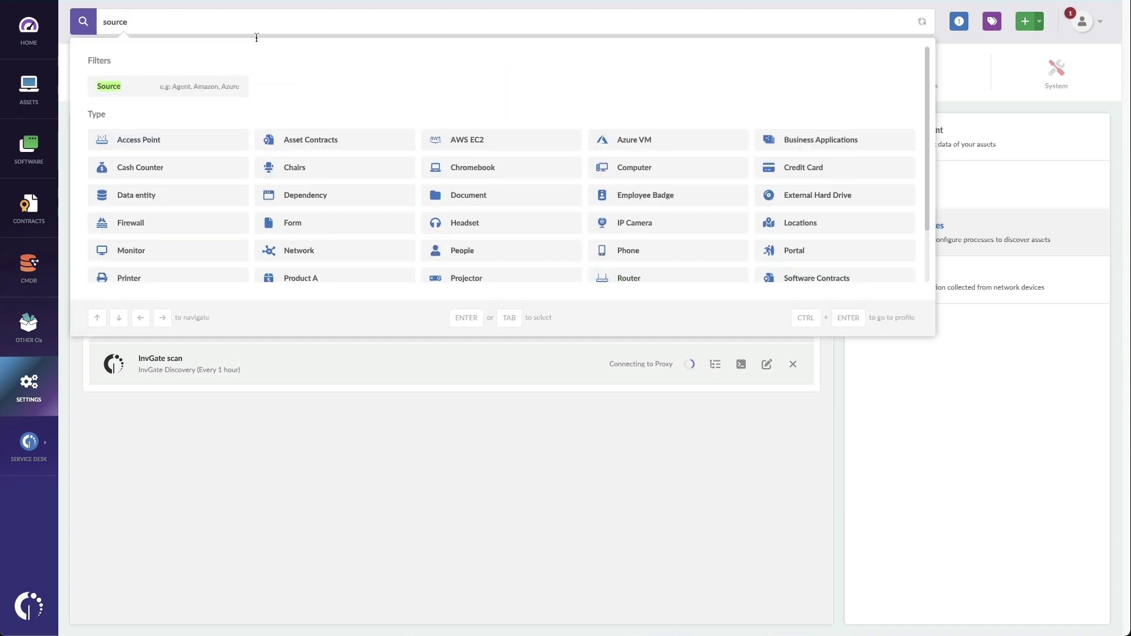
{"action": "left_click", "coordinate": [204, 86]}
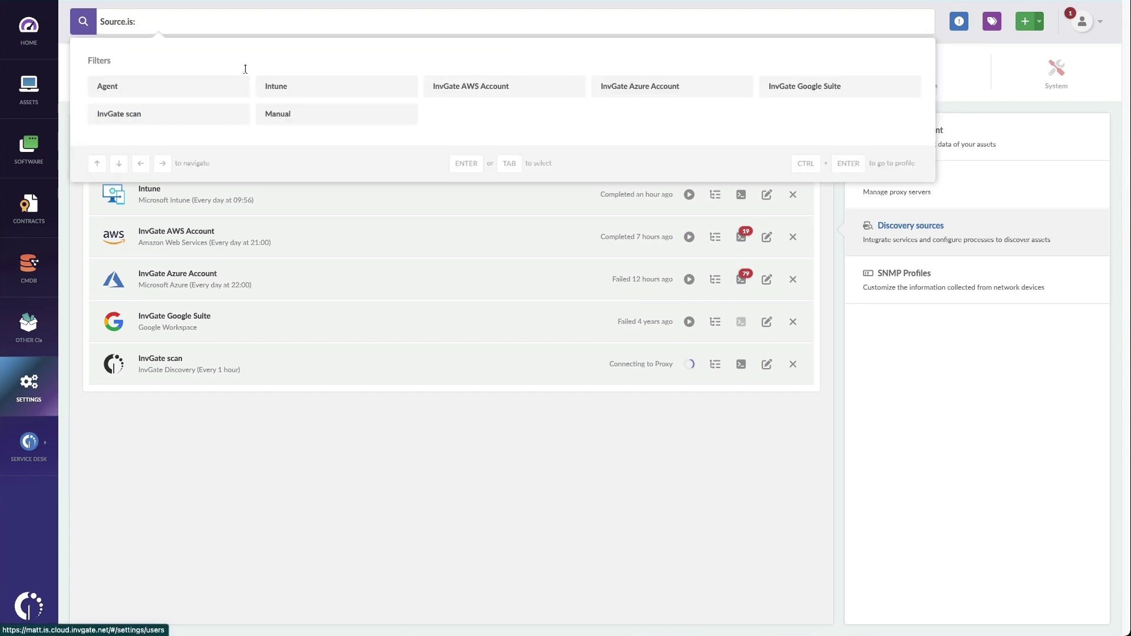
{"action": "left_click", "coordinate": [288, 87]}
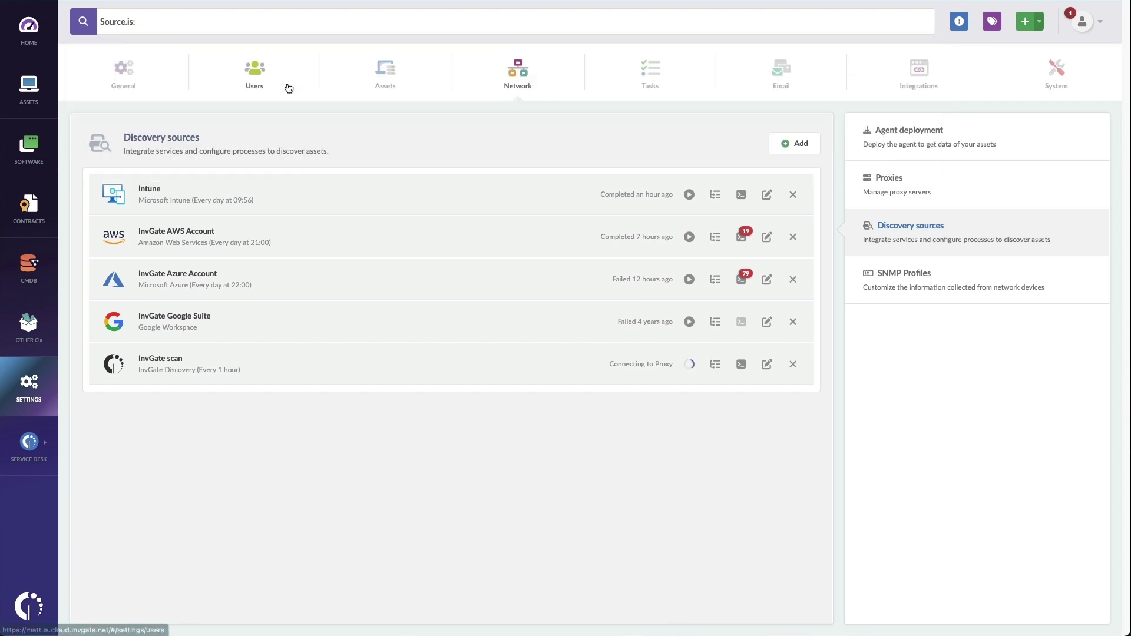